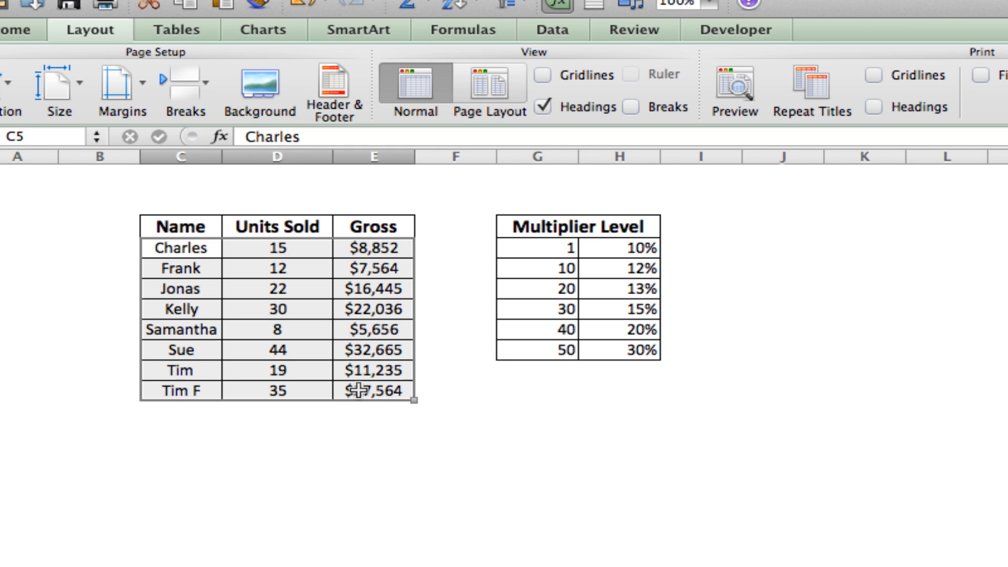
left_click(308, 426)
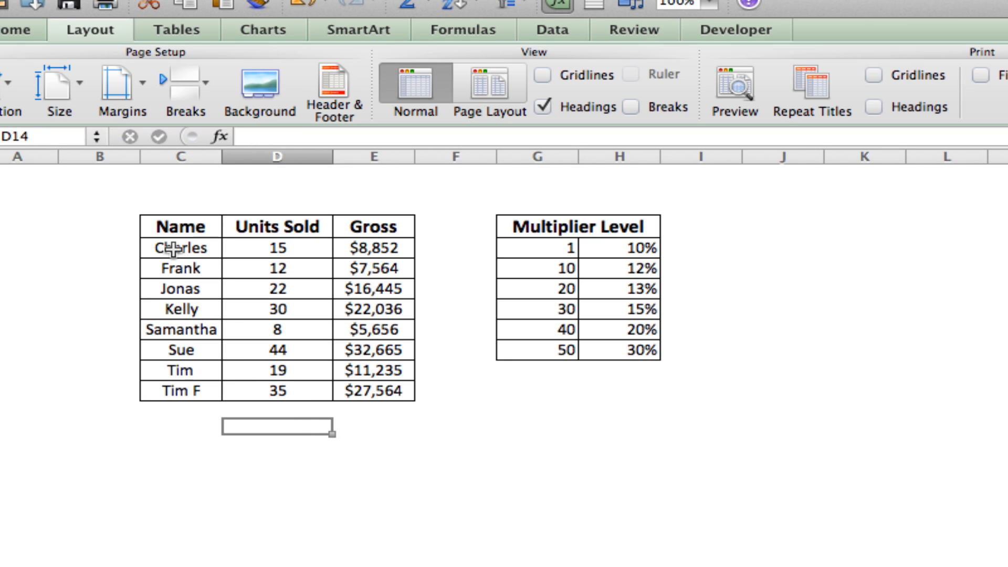
left_click_drag(173, 249, 174, 380)
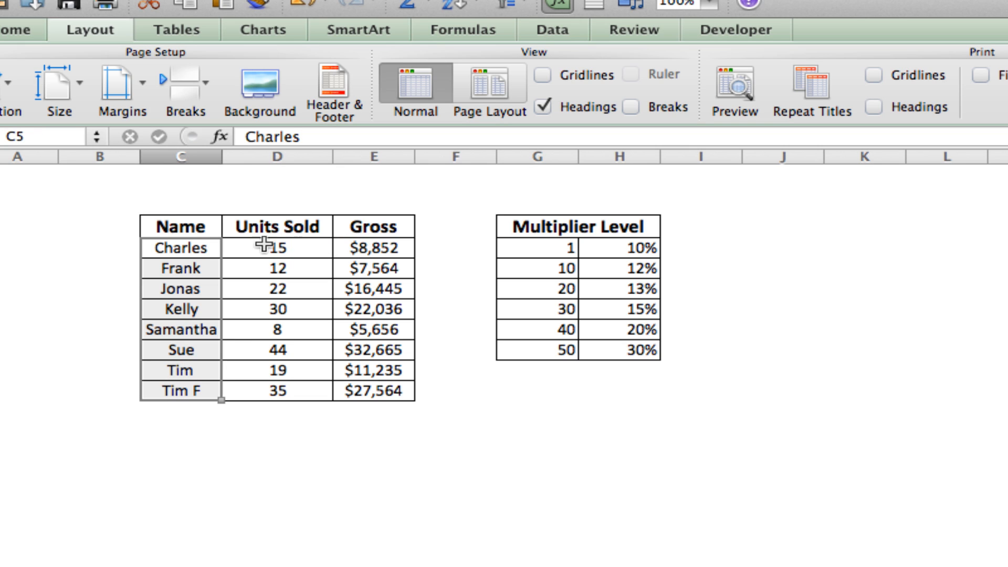
left_click(208, 247)
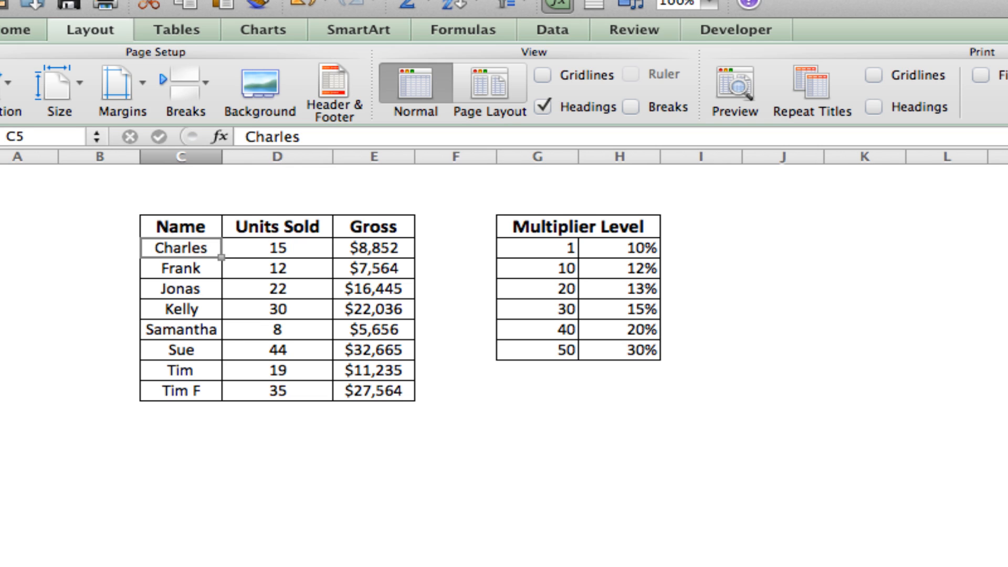
key("ctrl+Page_Up")
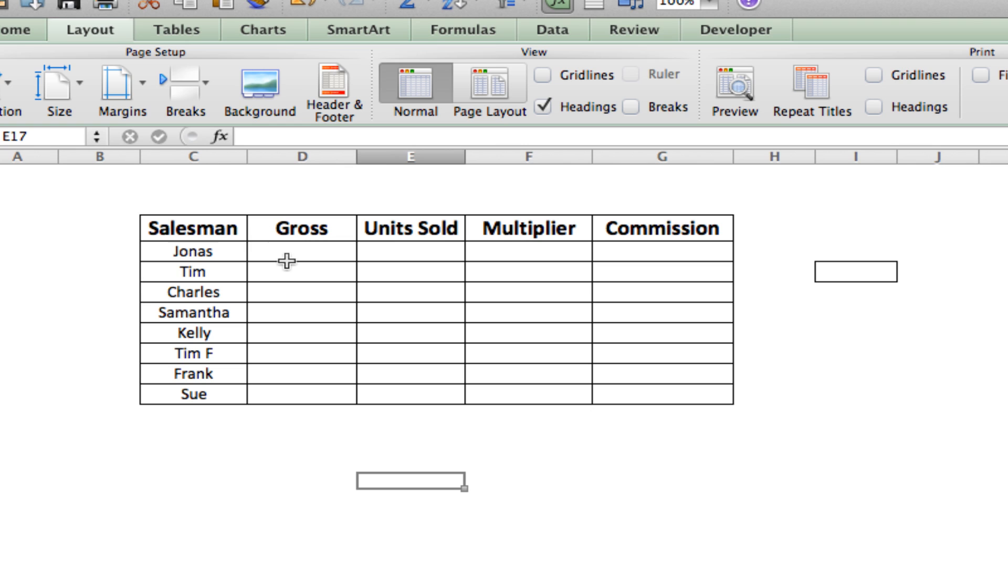
key("ctrl+Page_Down")
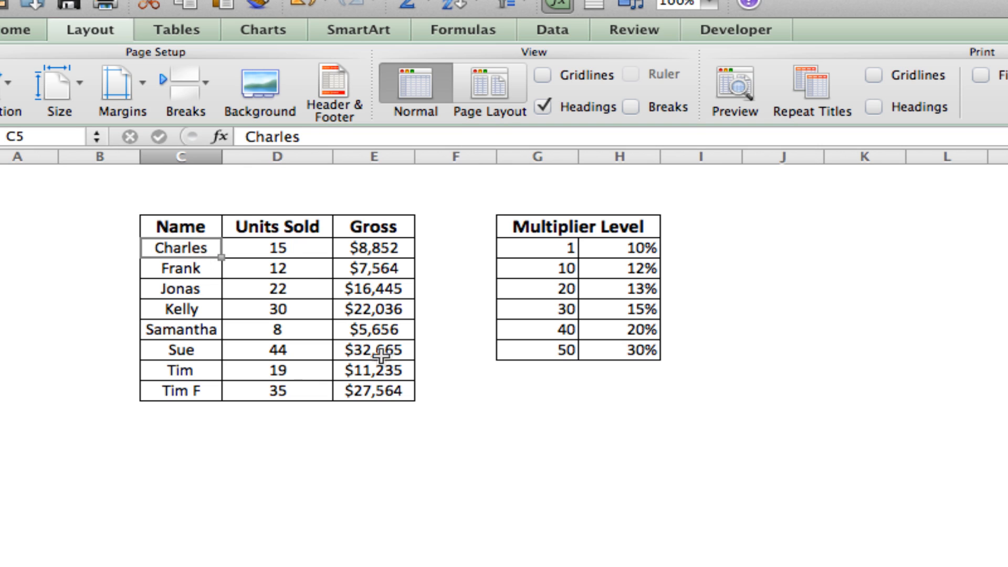
Name the sales data range C5:E12 on Sheet2 as Salesmen.
left_click_drag(198, 248, 361, 396)
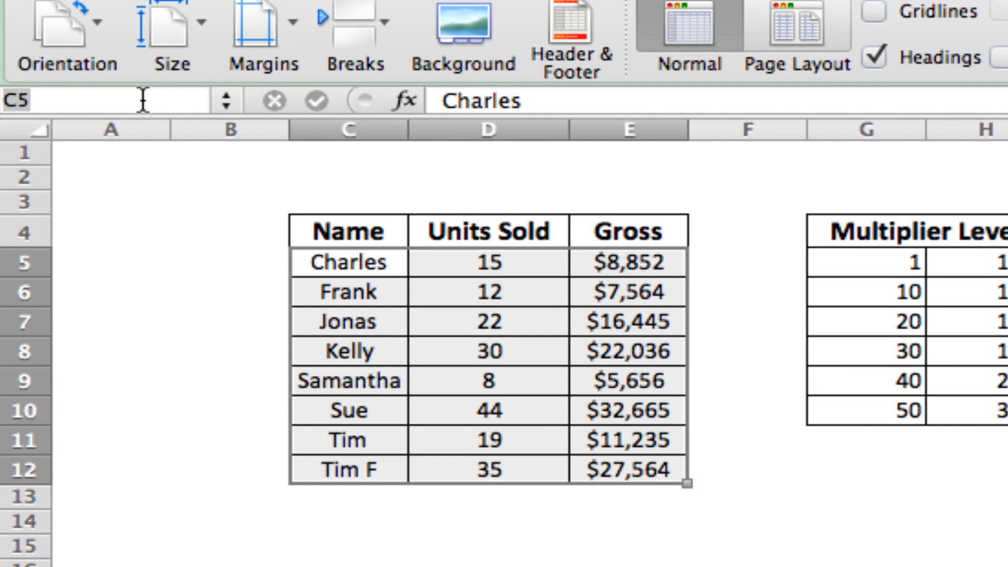
left_click(142, 99)
type("Sal")
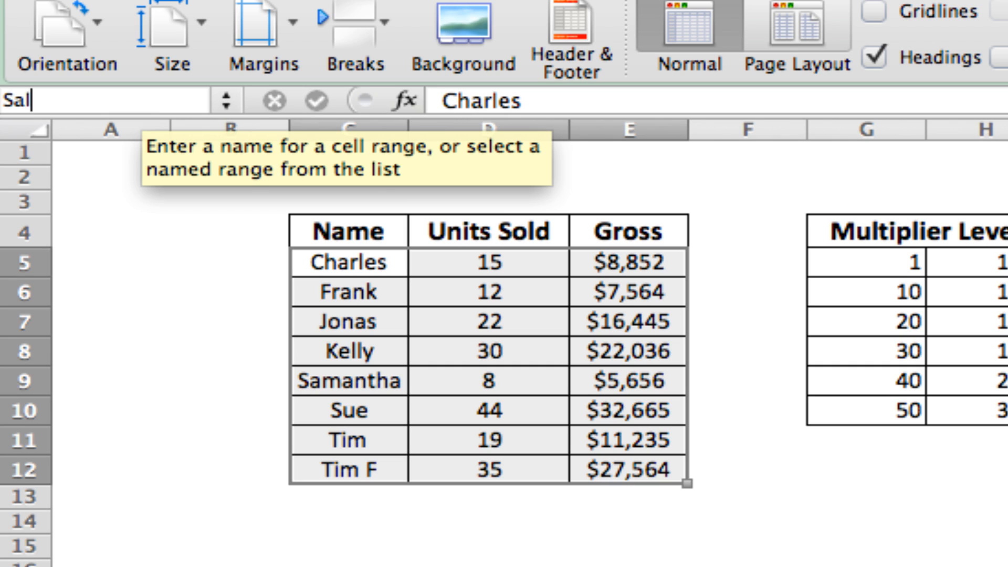
type("esmen")
key("Return")
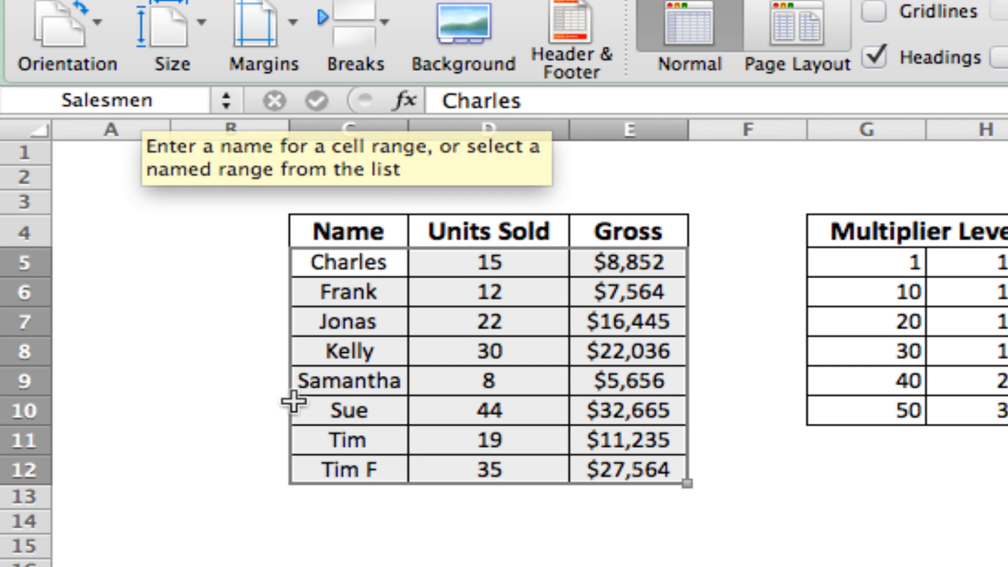
left_click(202, 342)
left_click(307, 261)
left_click_drag(307, 261, 561, 463)
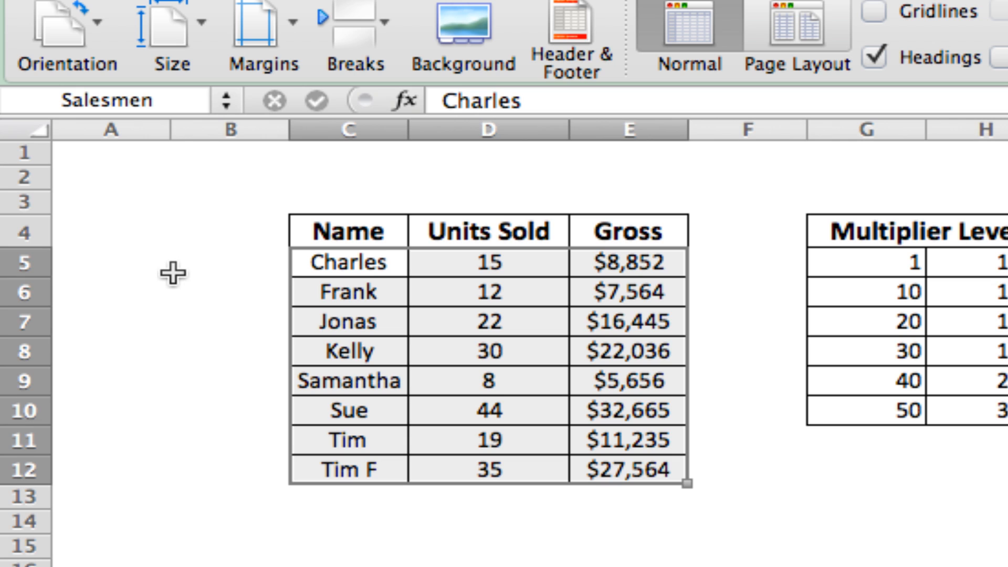
left_click(174, 272)
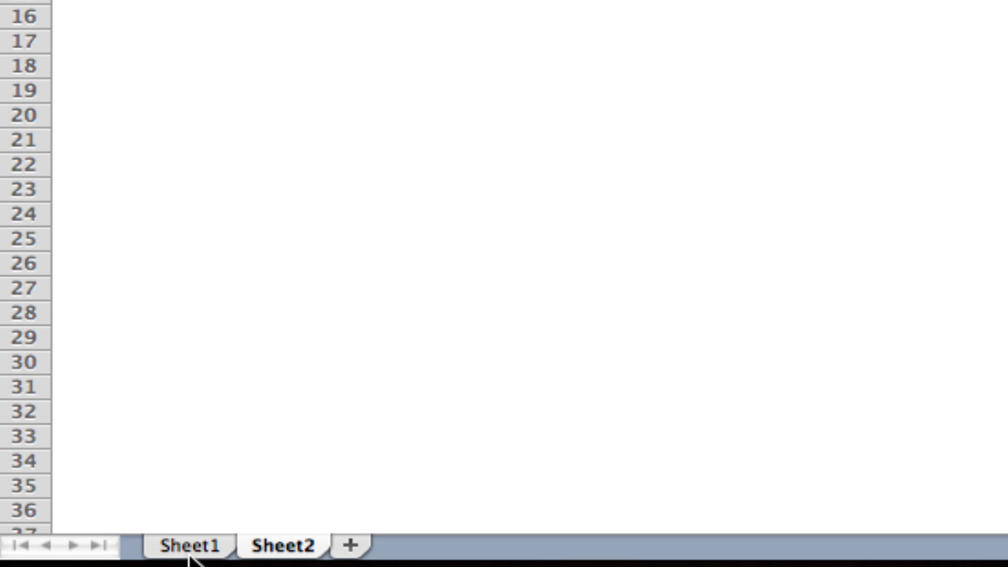
On Sheet1, start a VLOOKUP formula in Gross cell D5 with C5 as the lookup value.
left_click(193, 552)
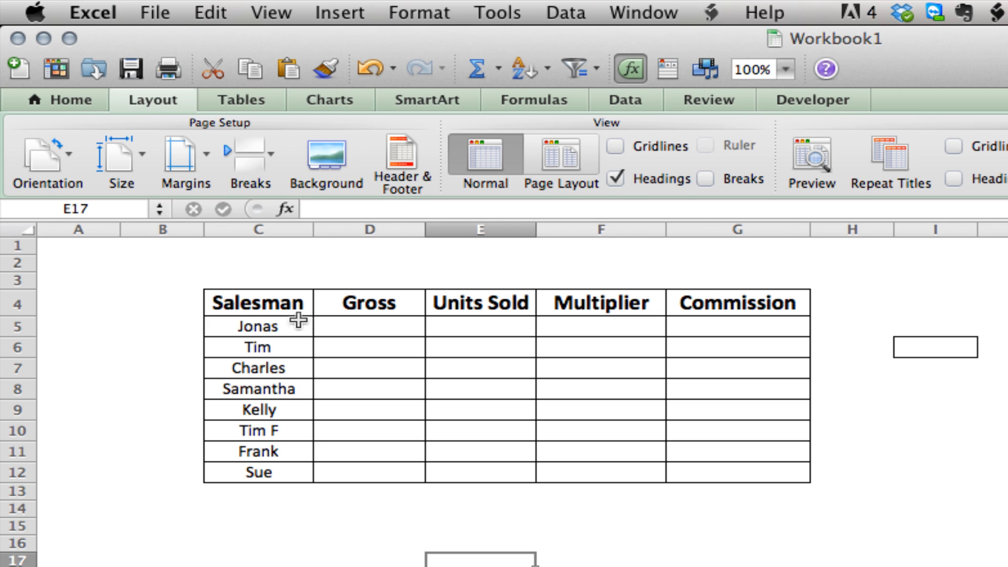
left_click(364, 330)
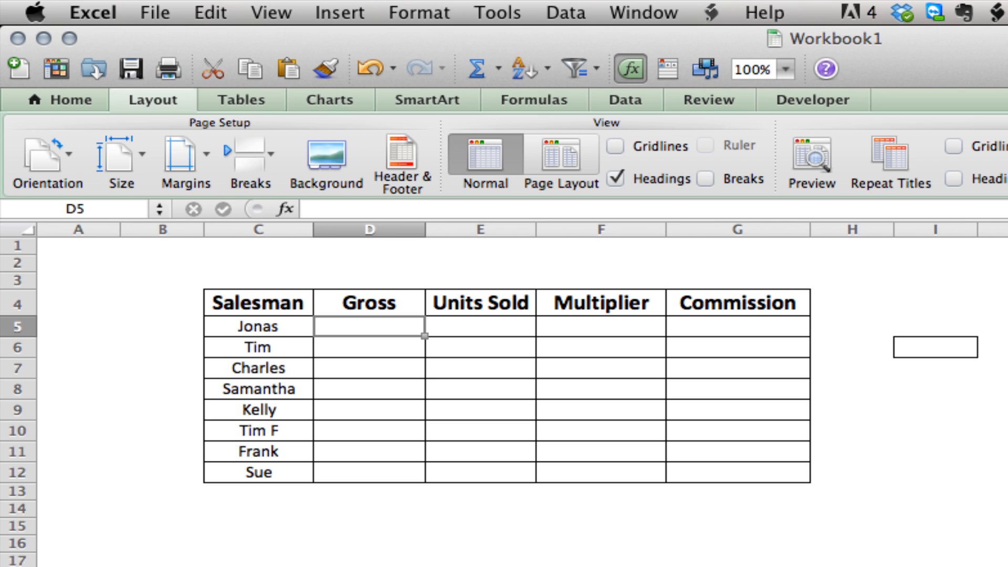
type("=")
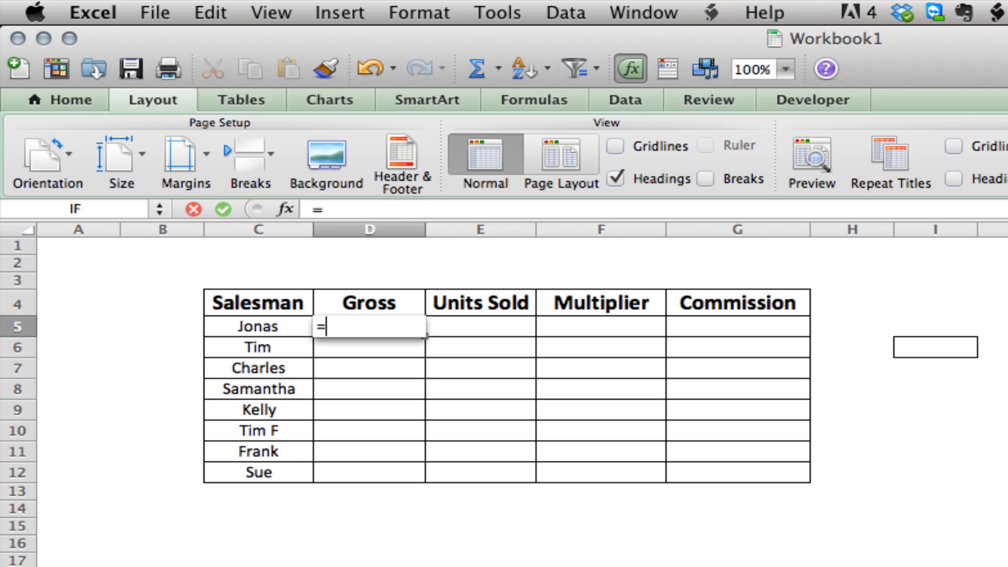
type("VLOOKUP")
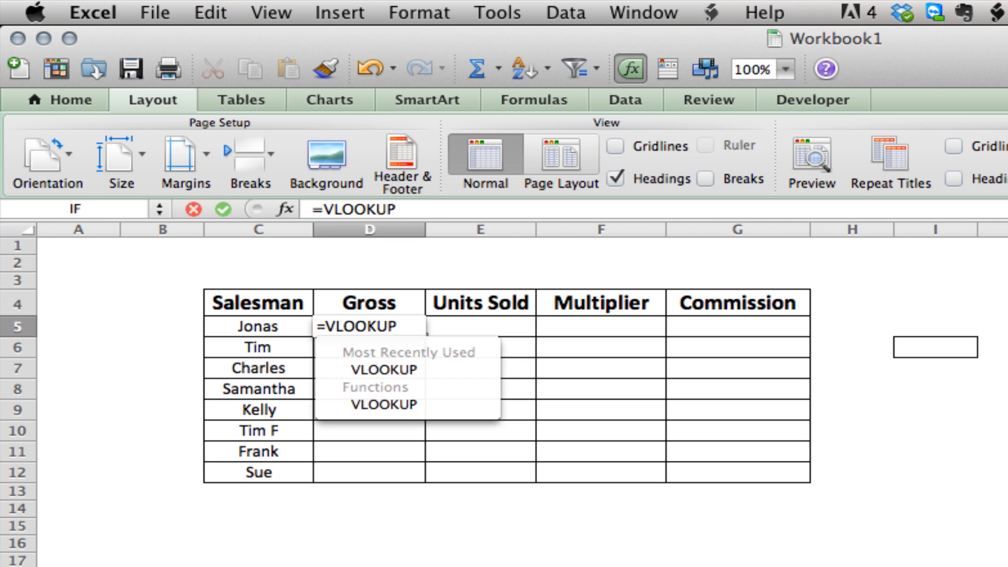
key("Tab")
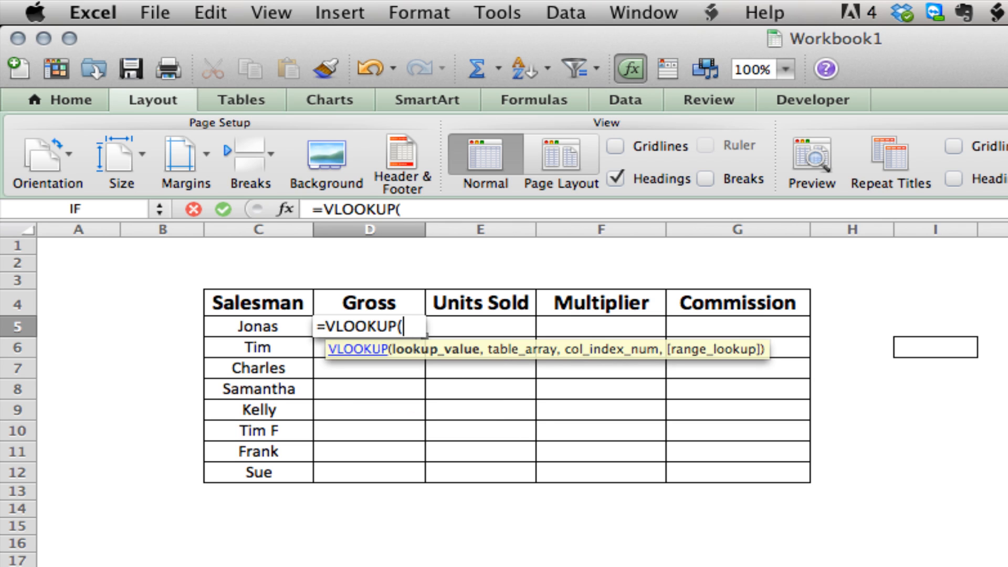
left_click(276, 327)
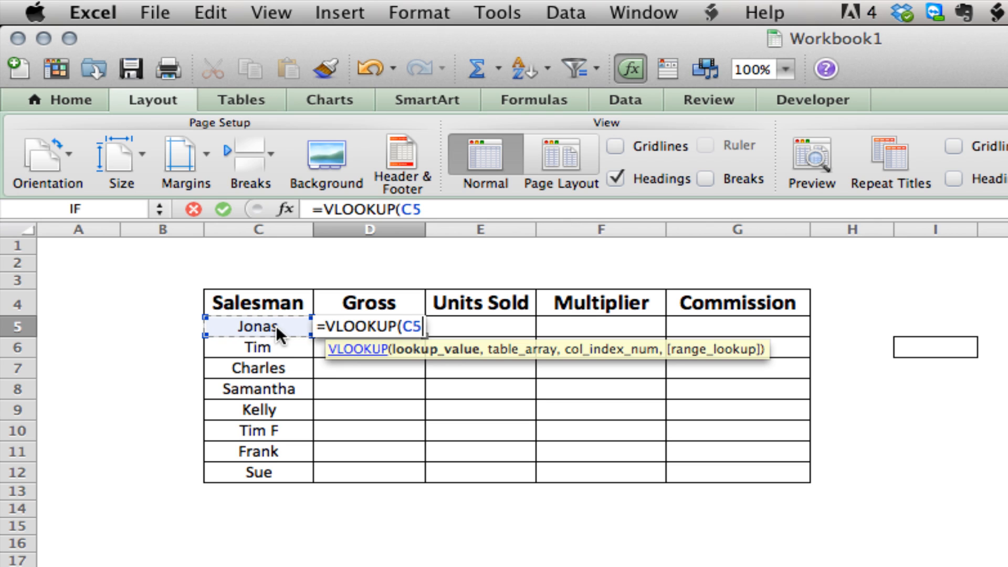
type(",")
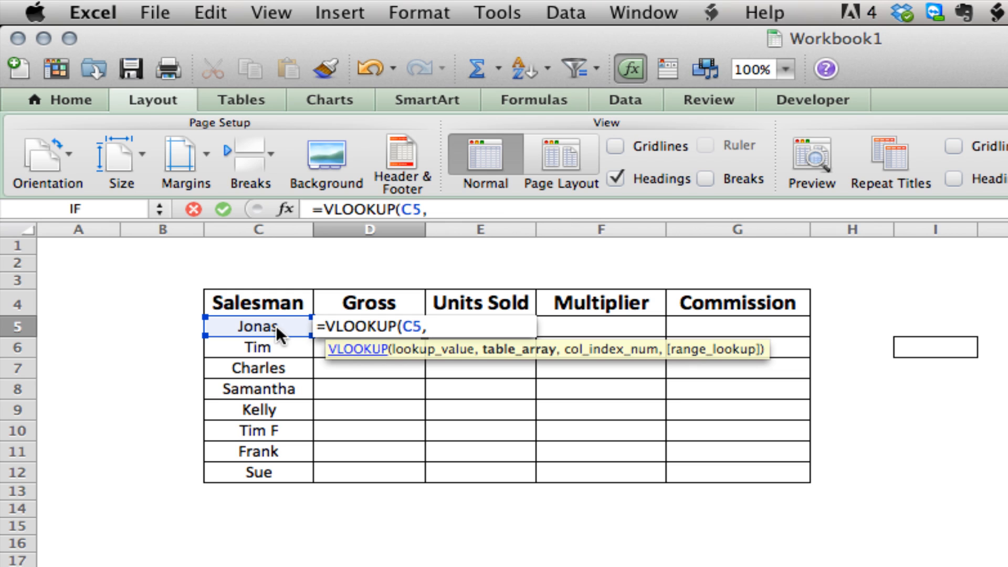
type("Salesmen")
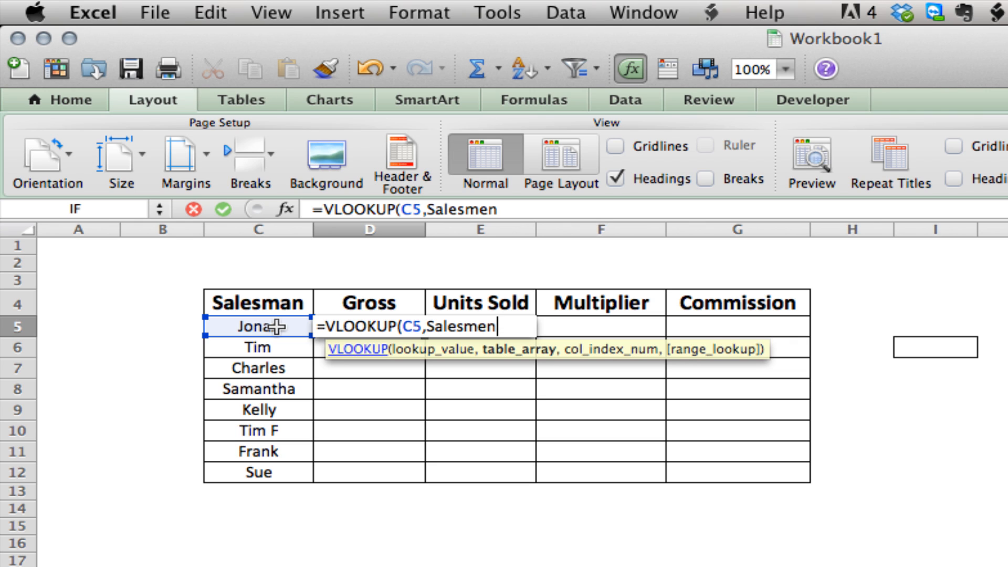
key("BackSpace")
key("BackSpace")
key("BackSpace")
key("BackSpace")
key("BackSpace")
key("BackSpace")
key("BackSpace")
key("BackSpace")
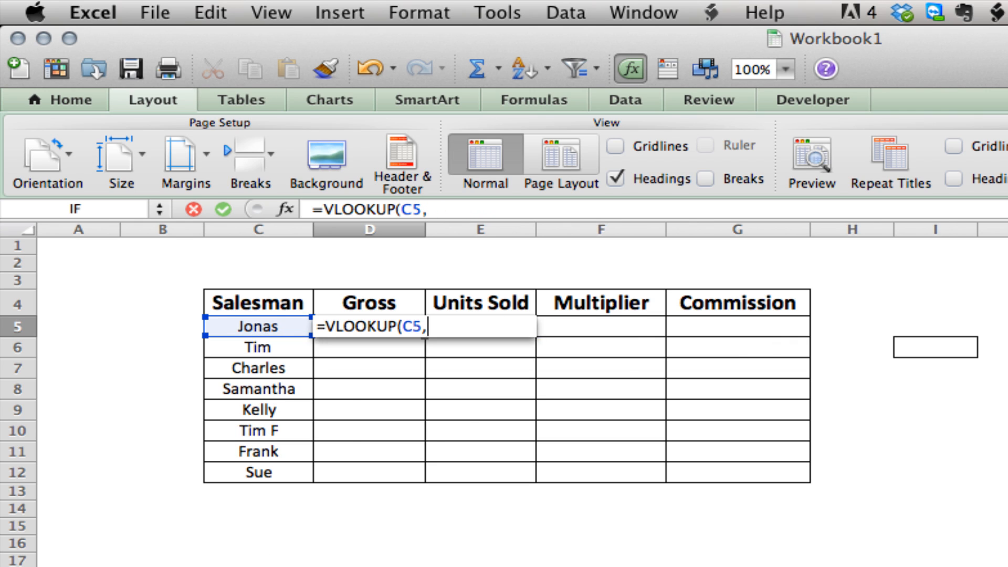
Complete the D5 formula with the Salesmen range on Sheet2 as table array, column index 3 and FALSE for an exact match.
key("ctrl+Page_Down")
left_click_drag(242, 329, 441, 469)
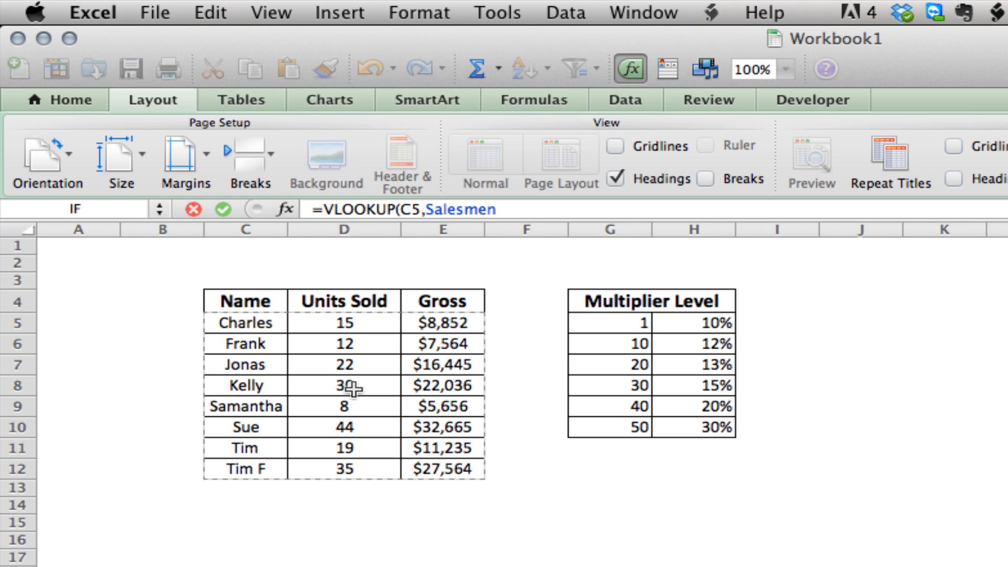
type(",")
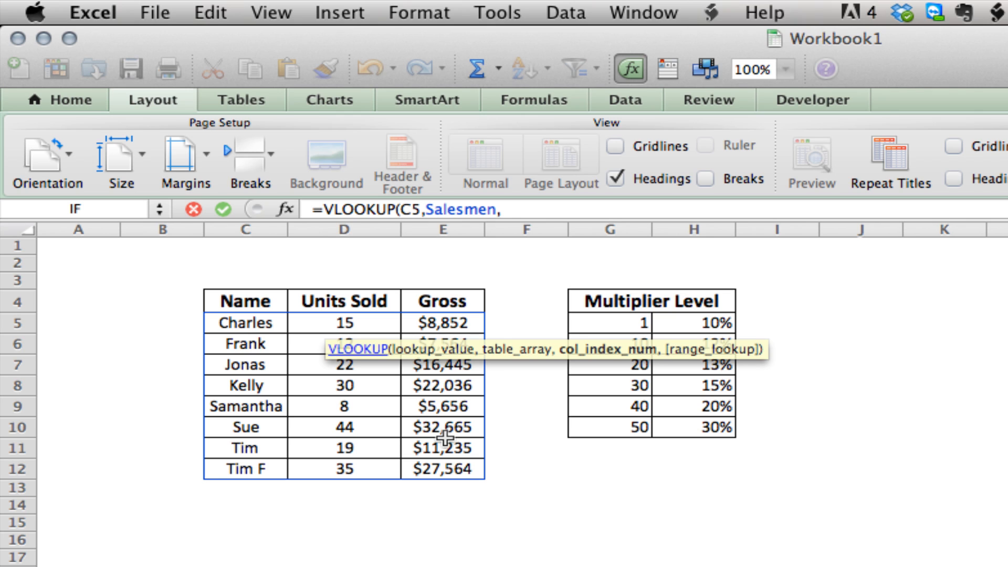
type("3,")
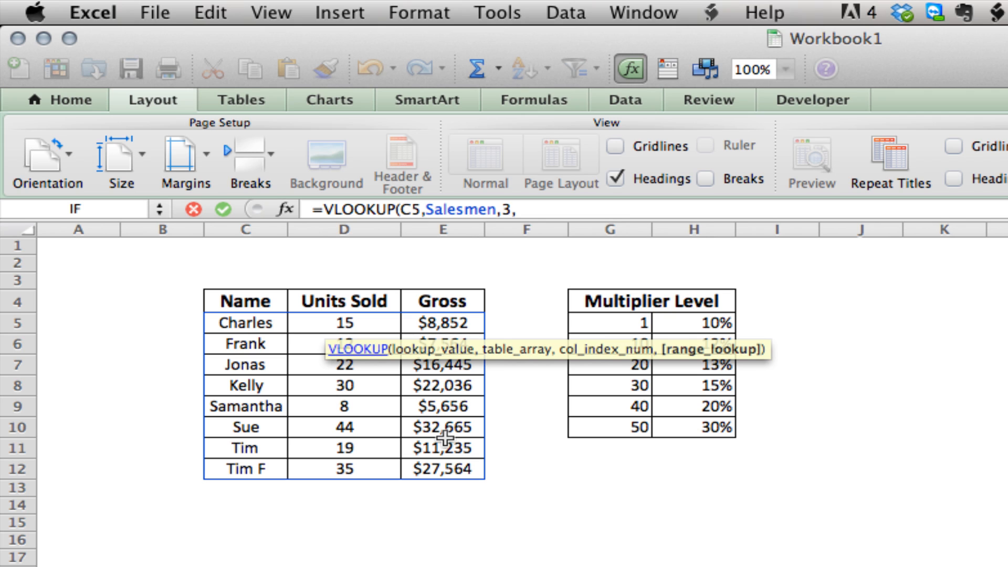
type("FALSE)")
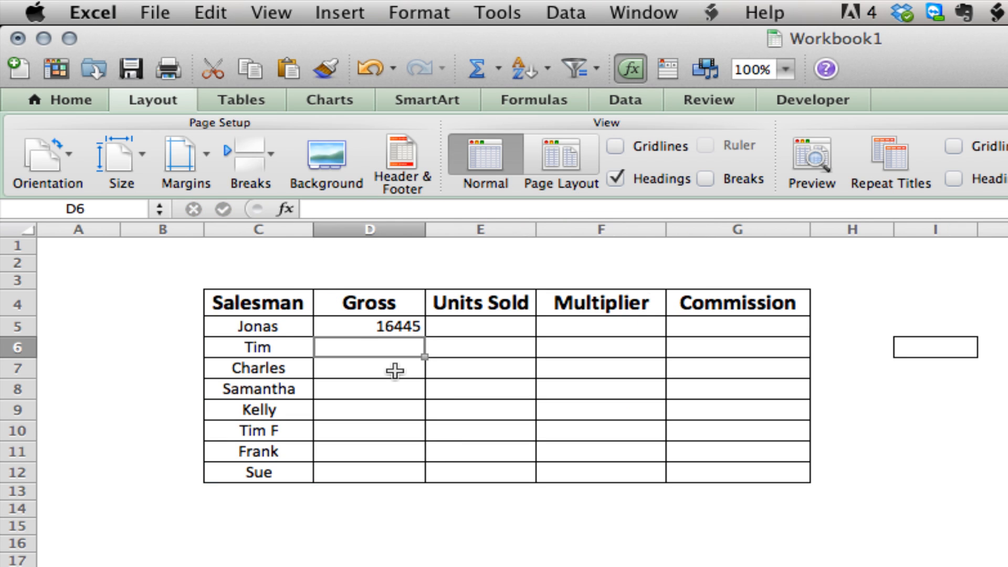
Copy the Gross lookup formula from D5 into D6:D12.
key("Up")
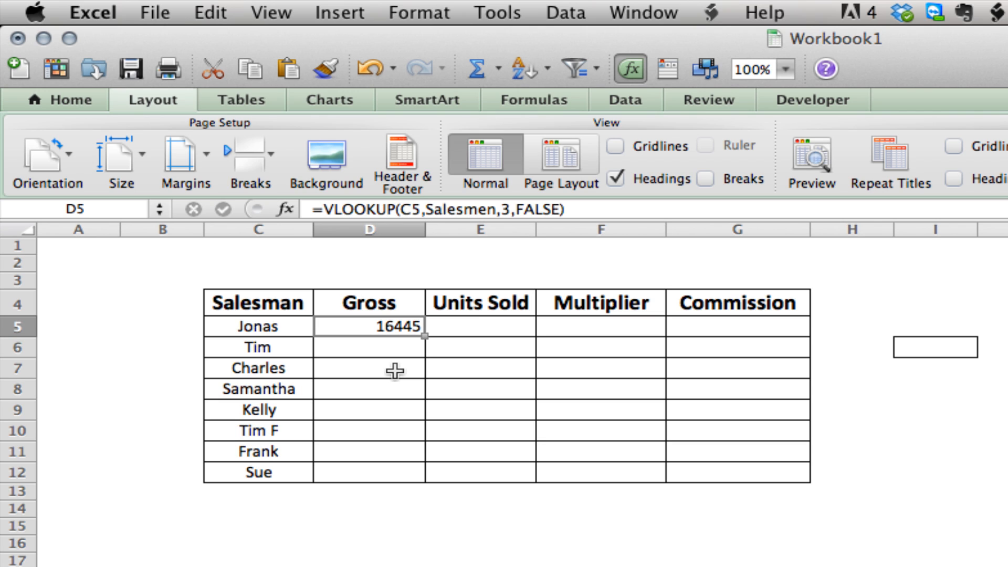
key("super+c")
key("shift+Down")
key("shift+Down")
key("shift+Down")
key("shift+Down")
key("shift+Down")
key("shift+Down")
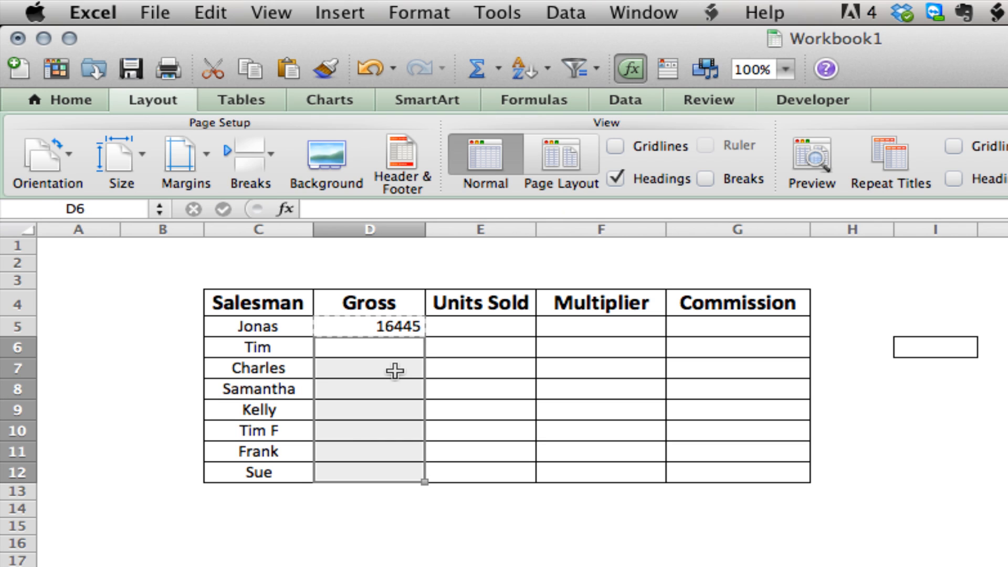
key("super+v")
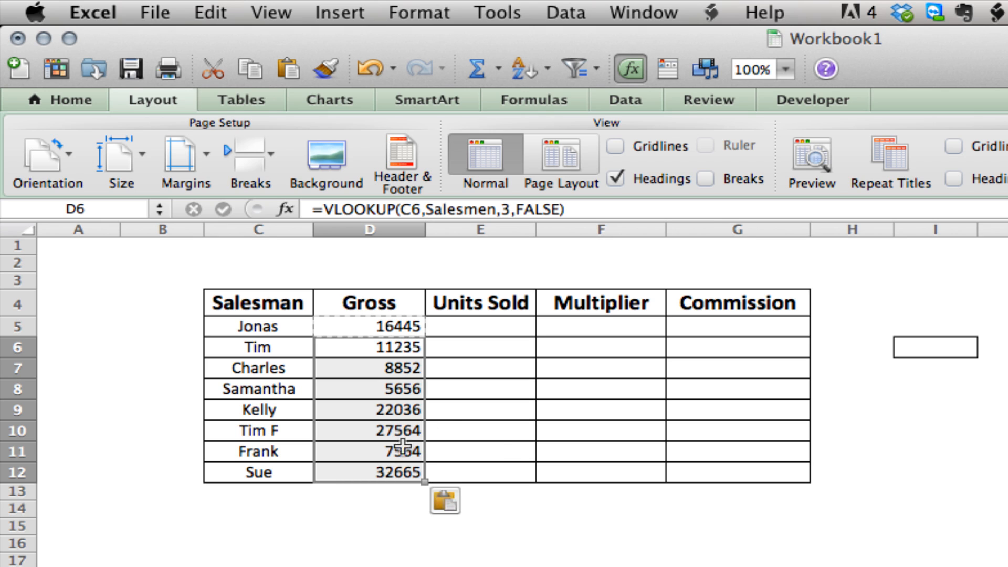
Enter =VLOOKUP(C5,Salesmen,2,FALSE) in Units Sold cell E5.
key("Right")
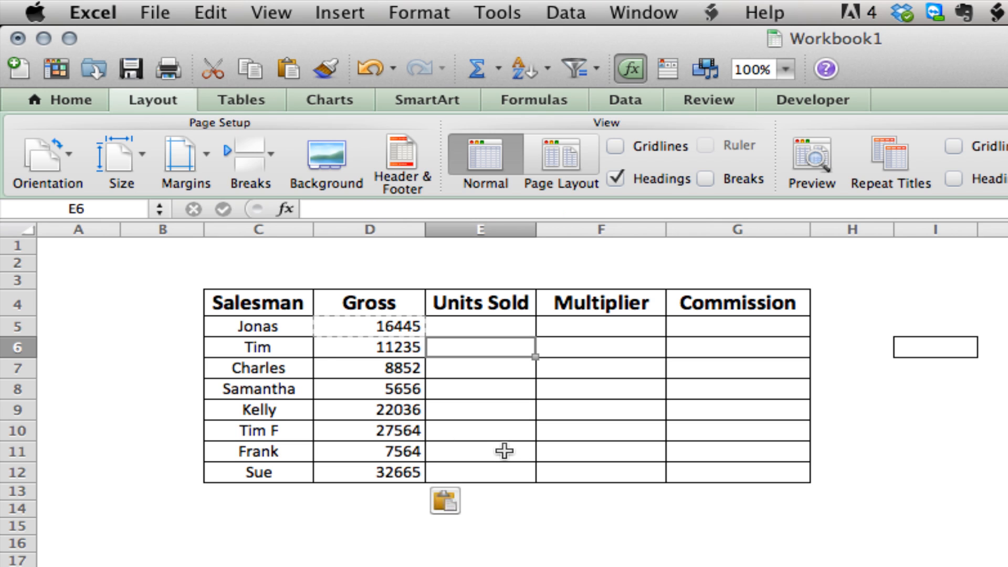
left_click(478, 322)
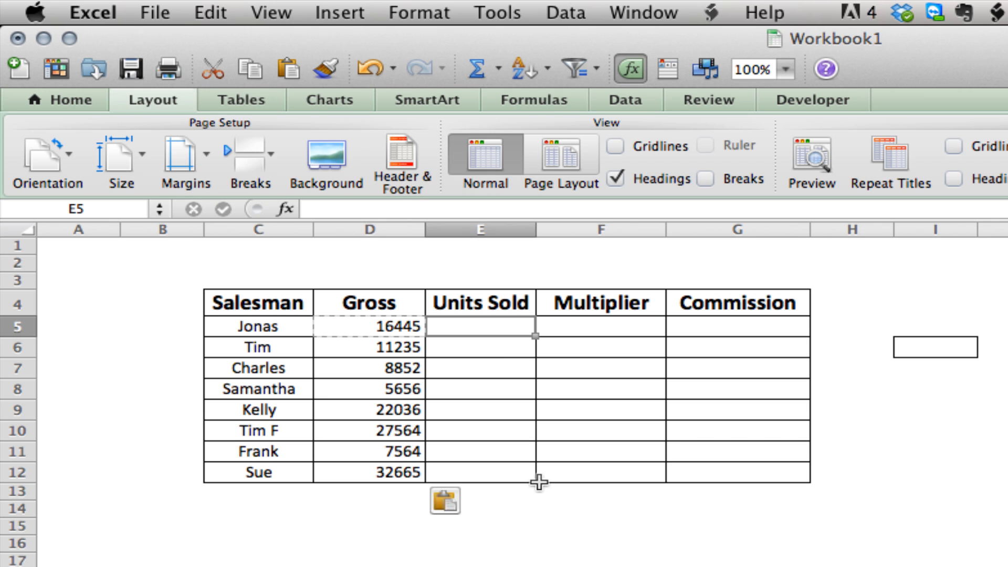
type("=")
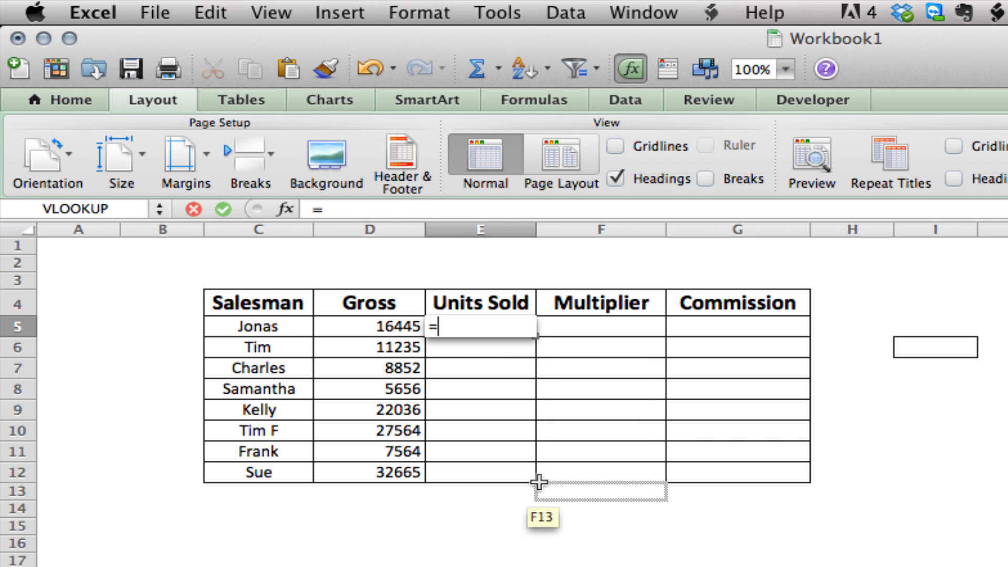
type("VLOOKUP")
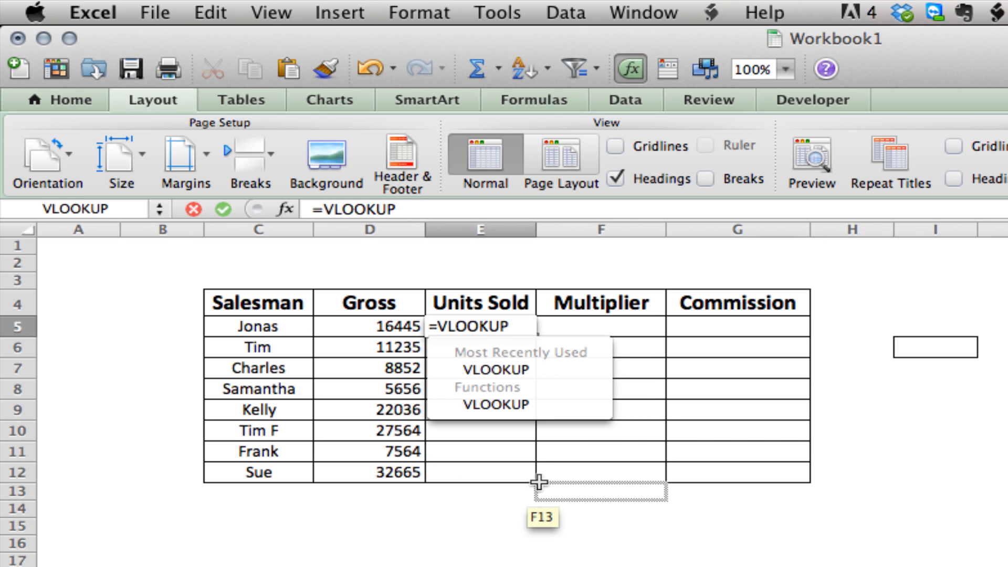
type("(")
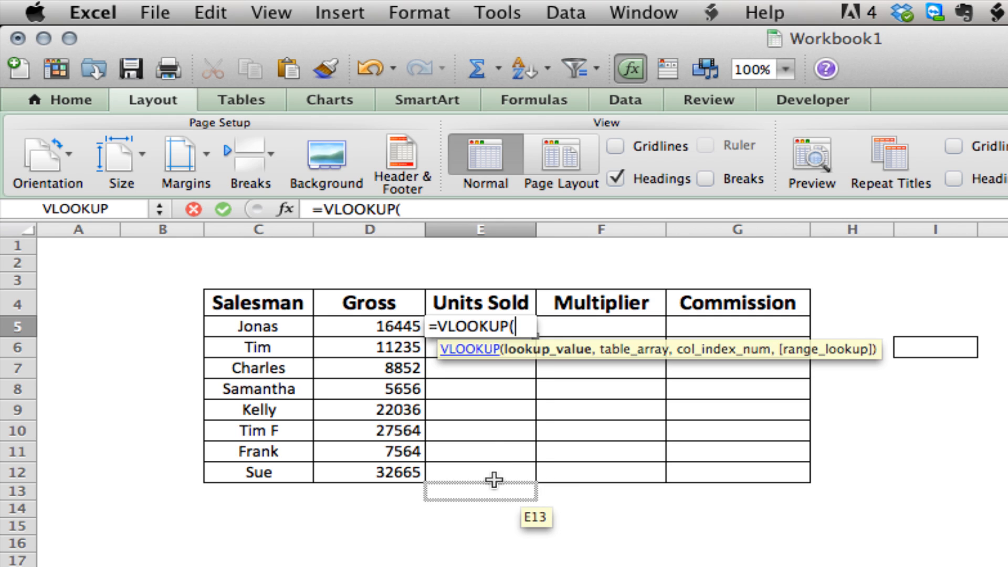
left_click(277, 326)
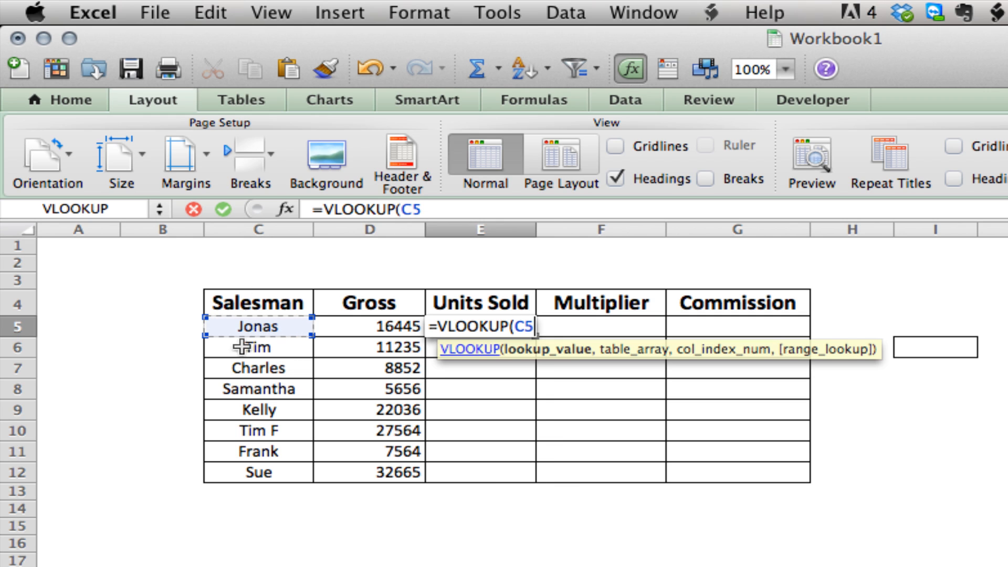
left_click(241, 566)
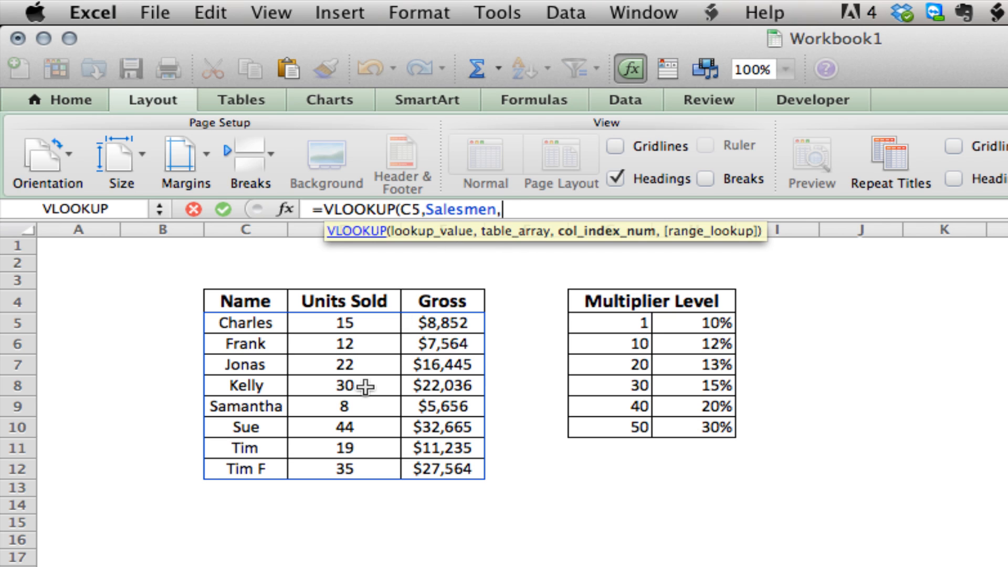
type("2")
type(",FA")
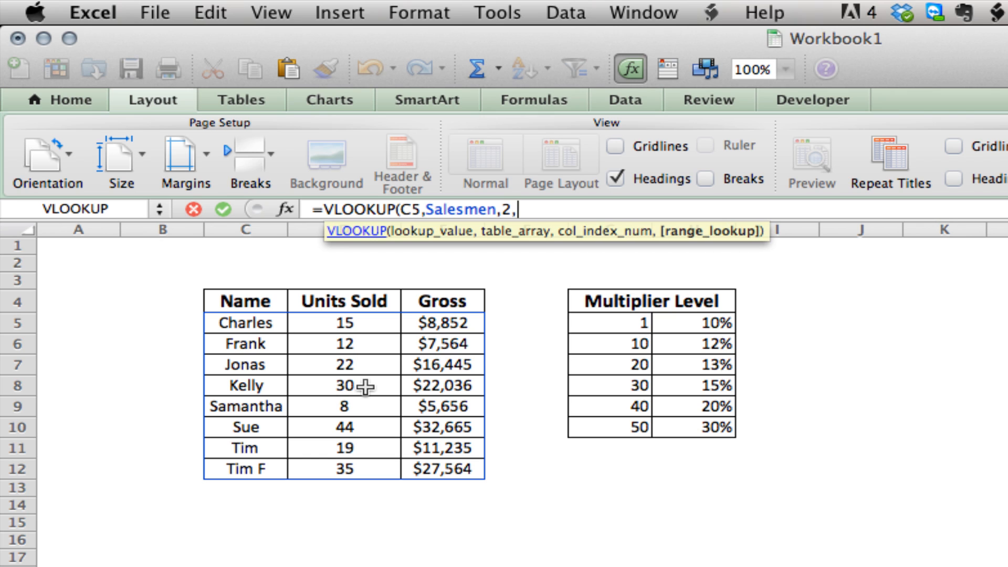
type("LSE)")
key("Return")
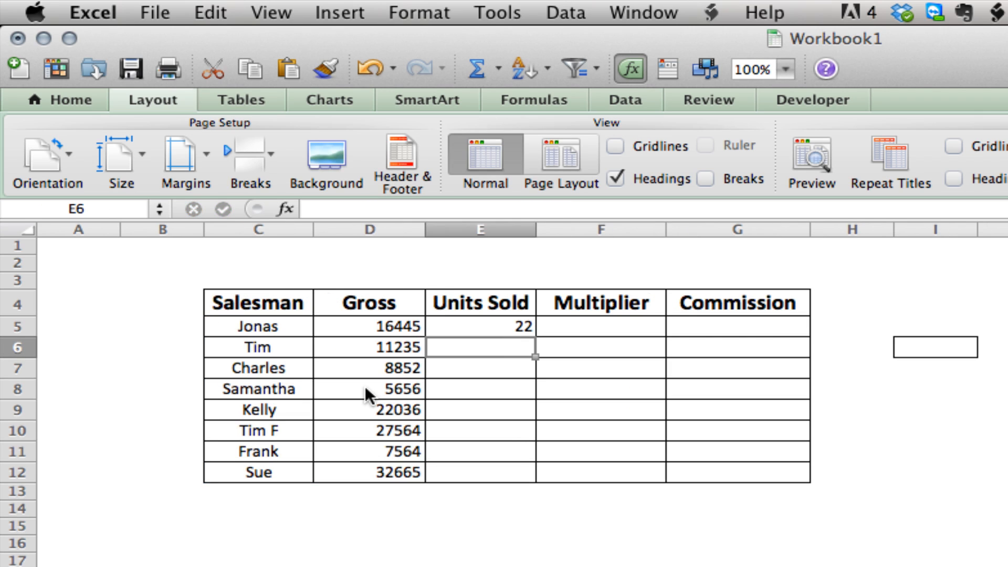
Copy the Units Sold lookup formula from E5 into E6:E12 and review the Multiplier Level thresholds in G5:G7 on Sheet2.
key("Up")
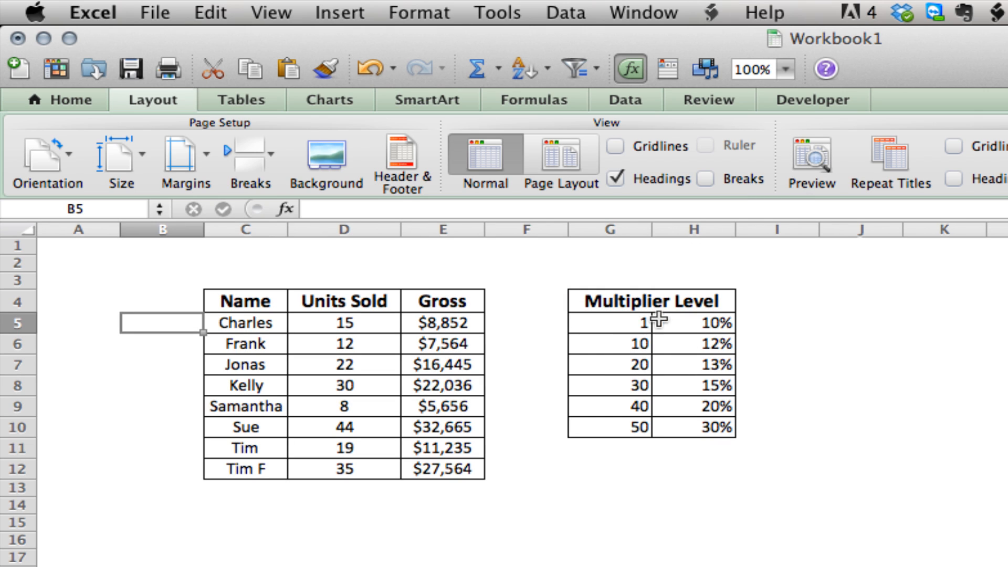
left_click(632, 321)
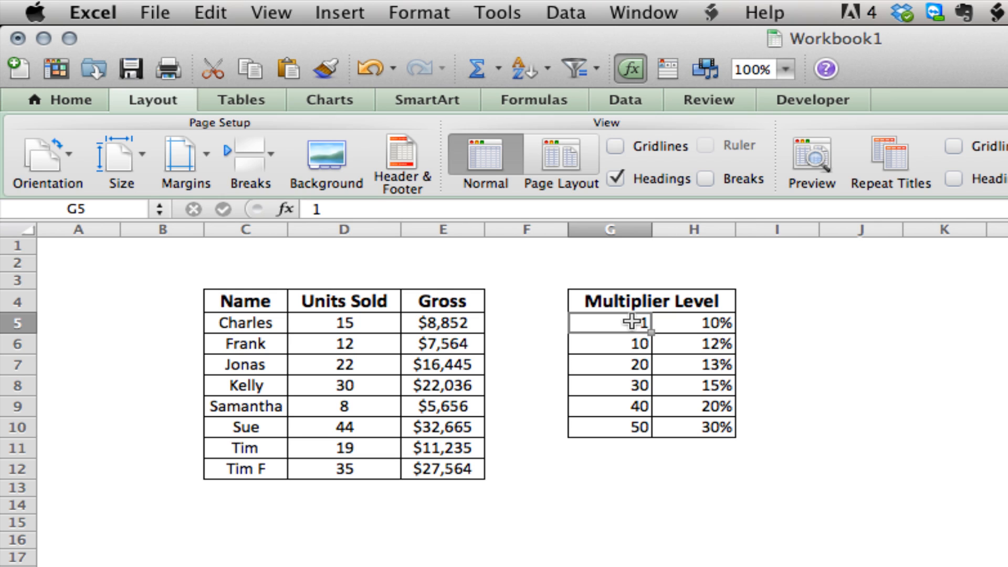
left_click(632, 342)
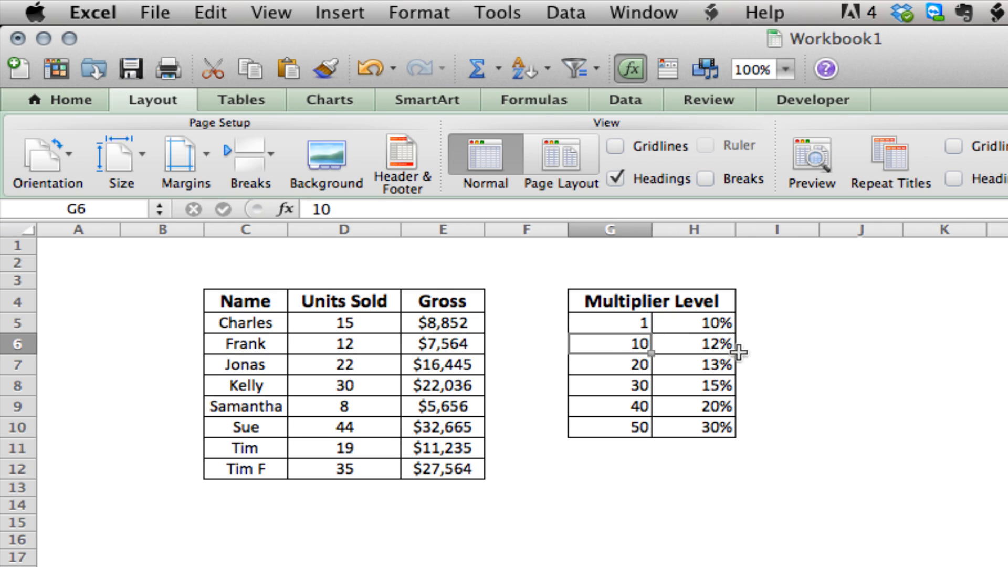
left_click(625, 363)
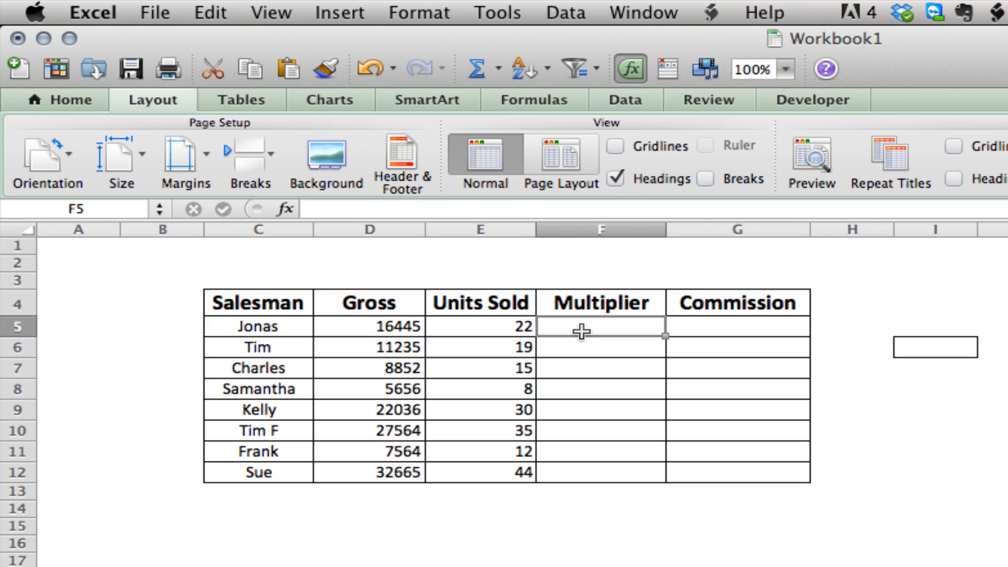
On Sheet1, start a VLOOKUP formula in Multiplier cell F5 with Units Sold cell E5 as the lookup value.
type("=")
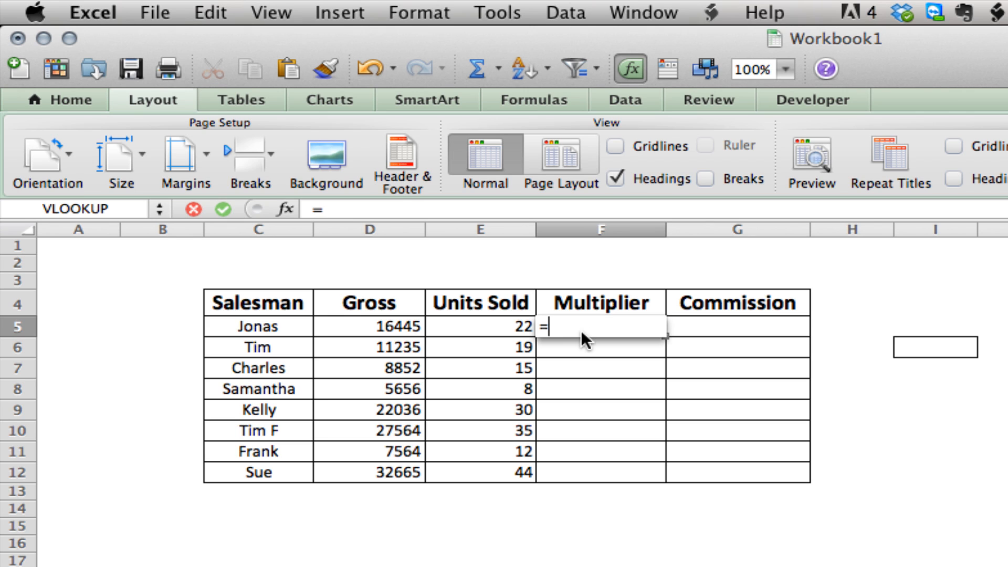
type("VL")
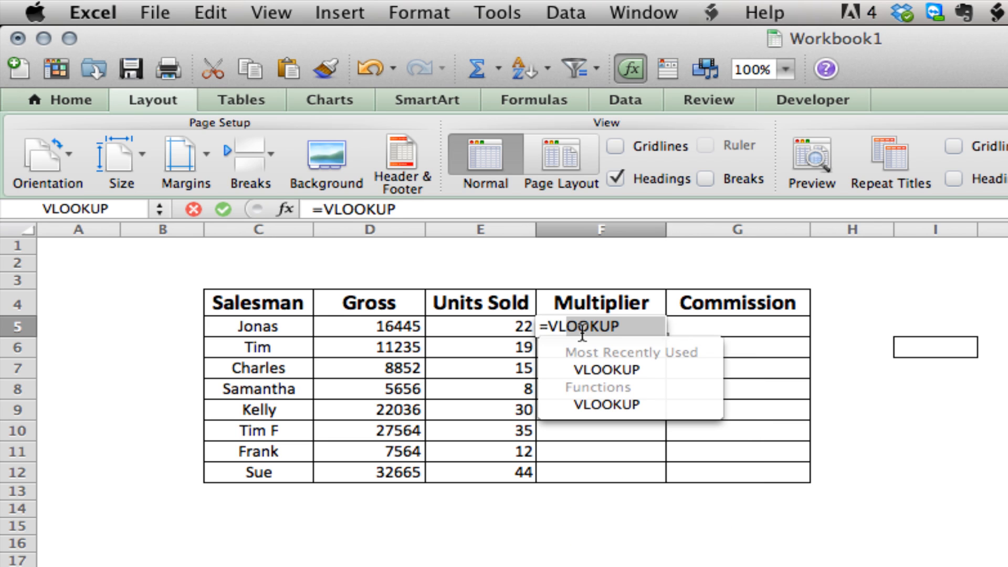
type("OOKUP(")
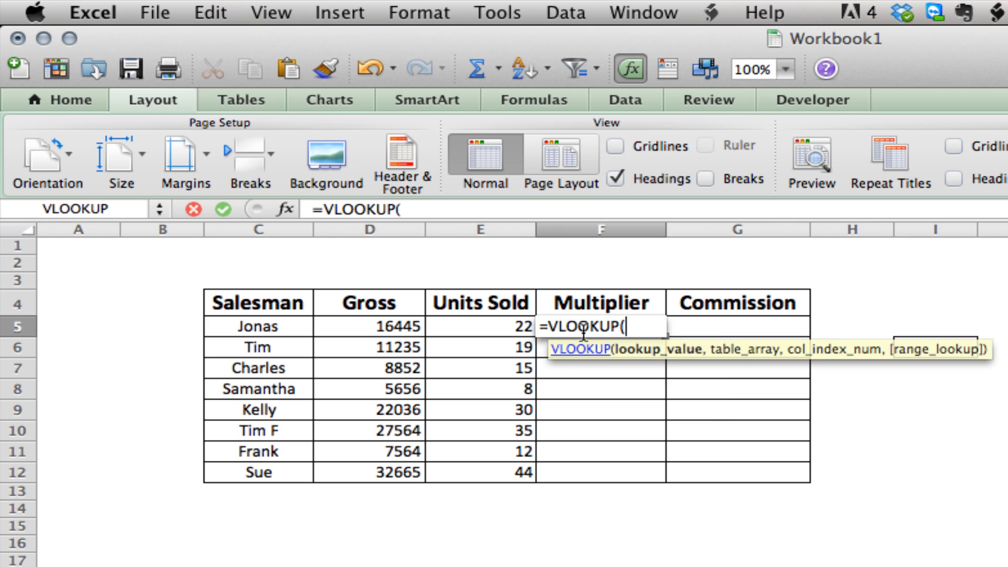
left_click(488, 326)
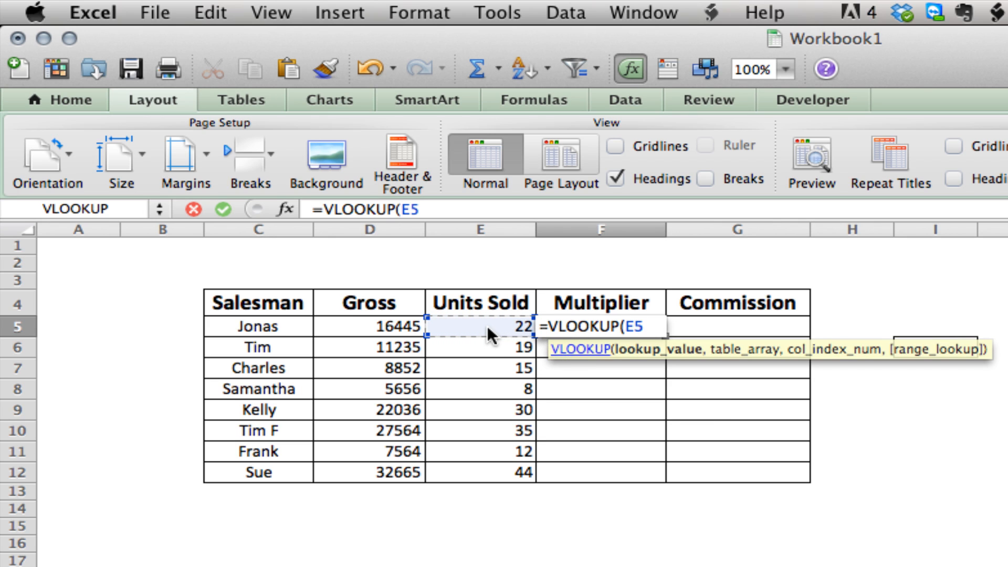
type(",")
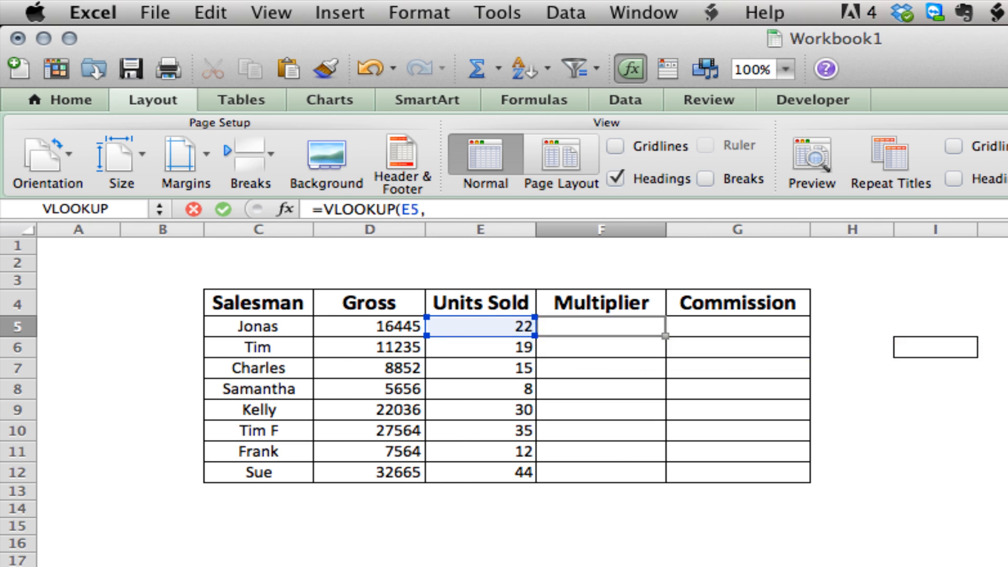
Complete the F5 formula with Sheet2!G5:H10 as table array, column index 2 and TRUE for an approximate match.
key("ctrl+Page_Down")
left_click_drag(632, 326, 710, 425)
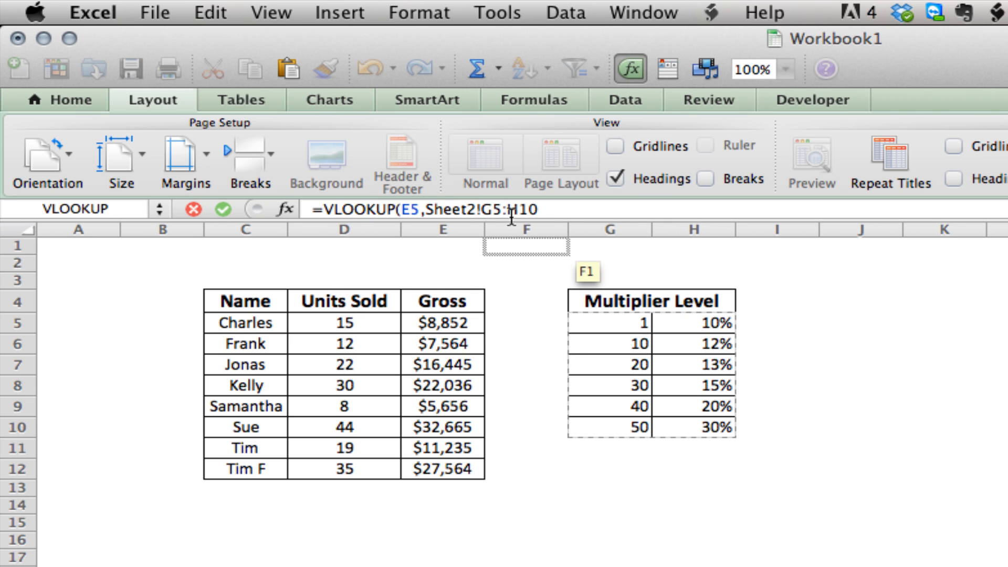
left_click(550, 212)
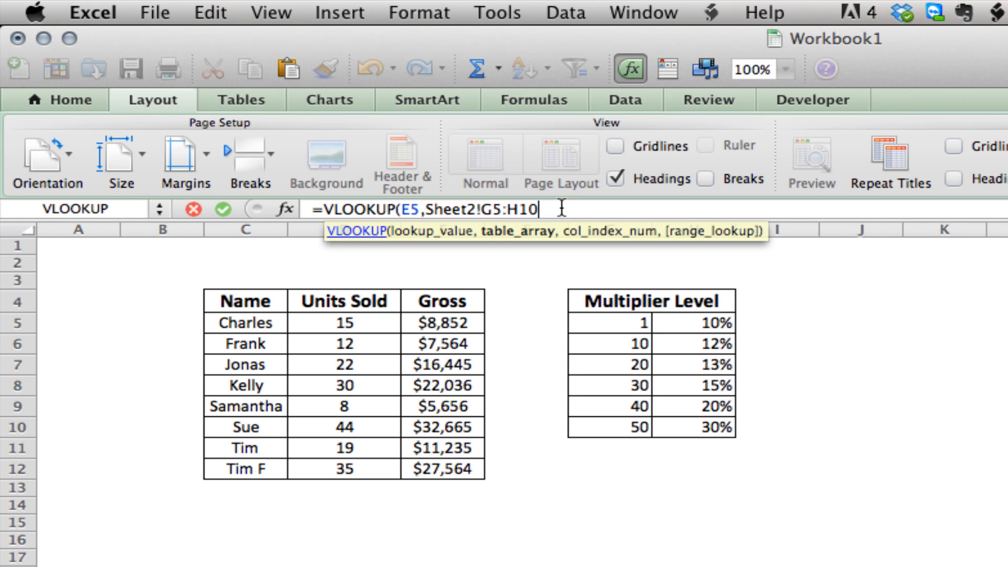
type(",")
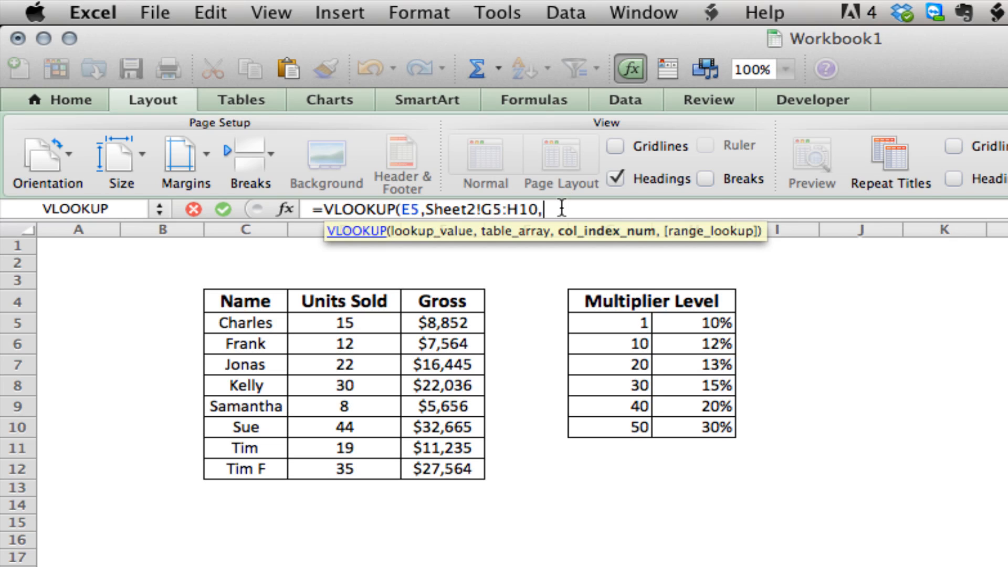
type("2,")
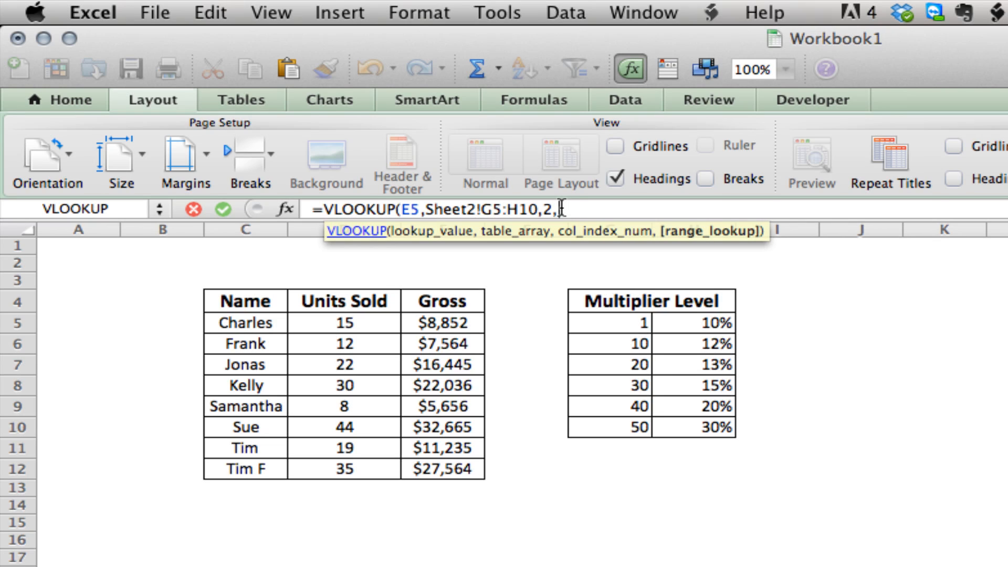
type("TRUE)")
key("Return")
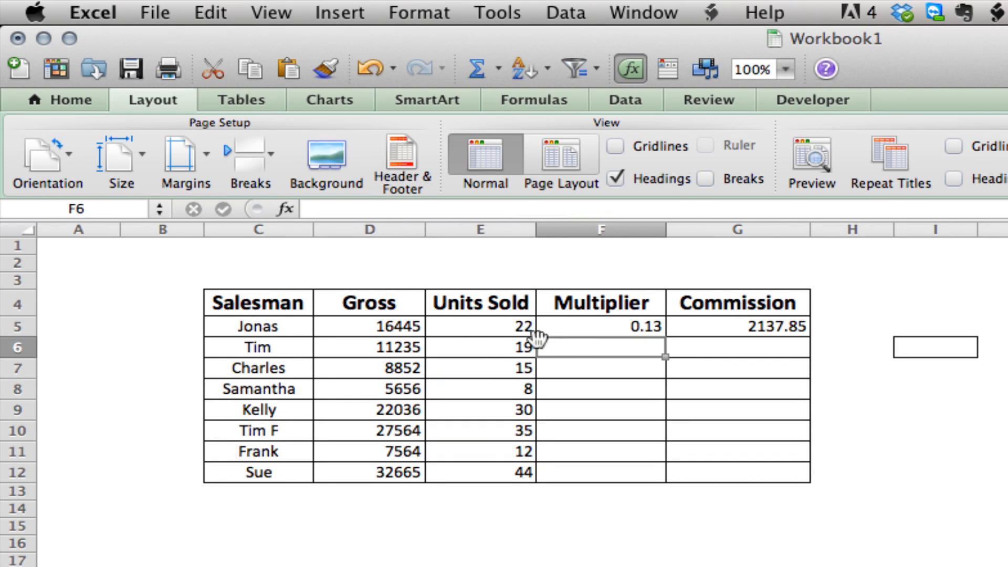
key("Up")
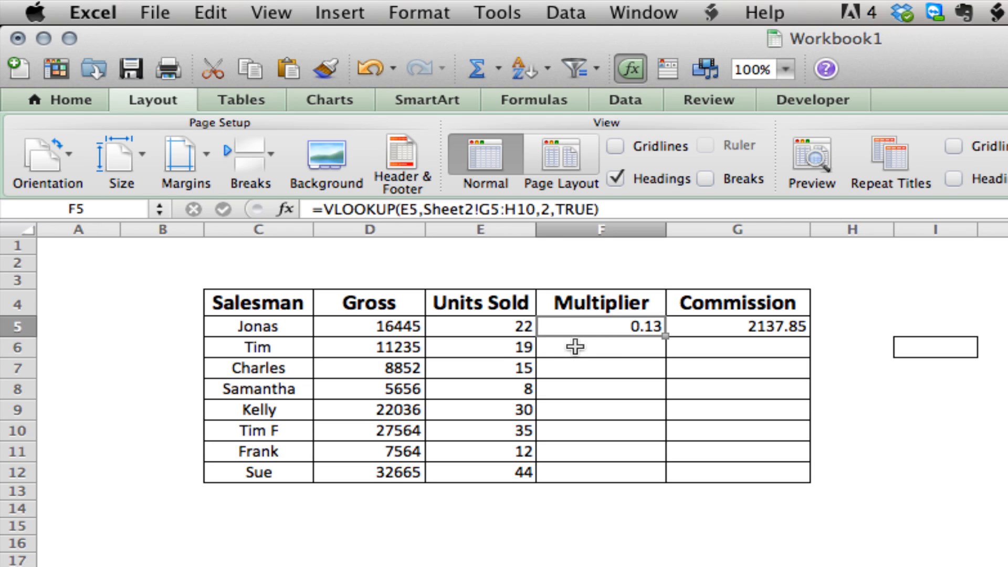